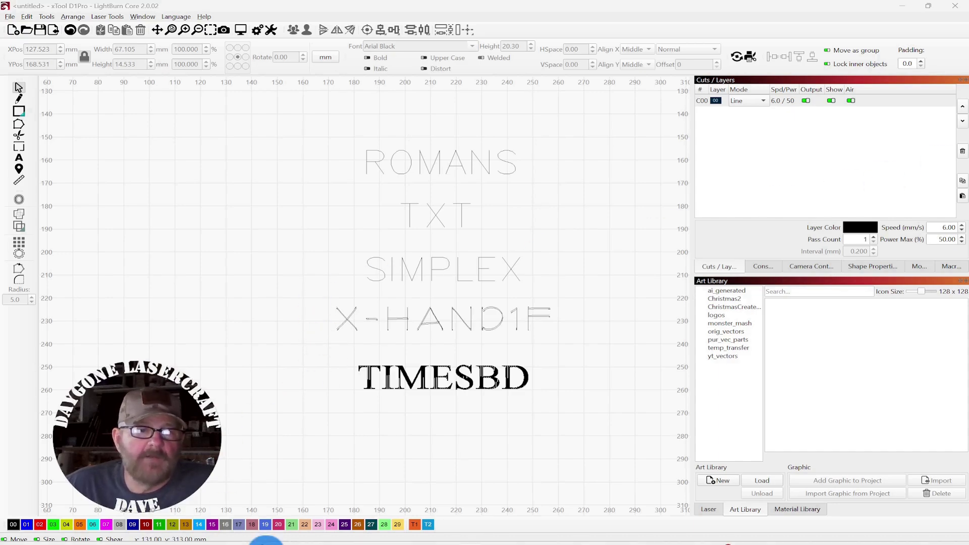
# Briefly view the folder holding the SHX font files, then hide it again
pyautogui.moveTo(250, 540)
pyautogui.click(196, 533)
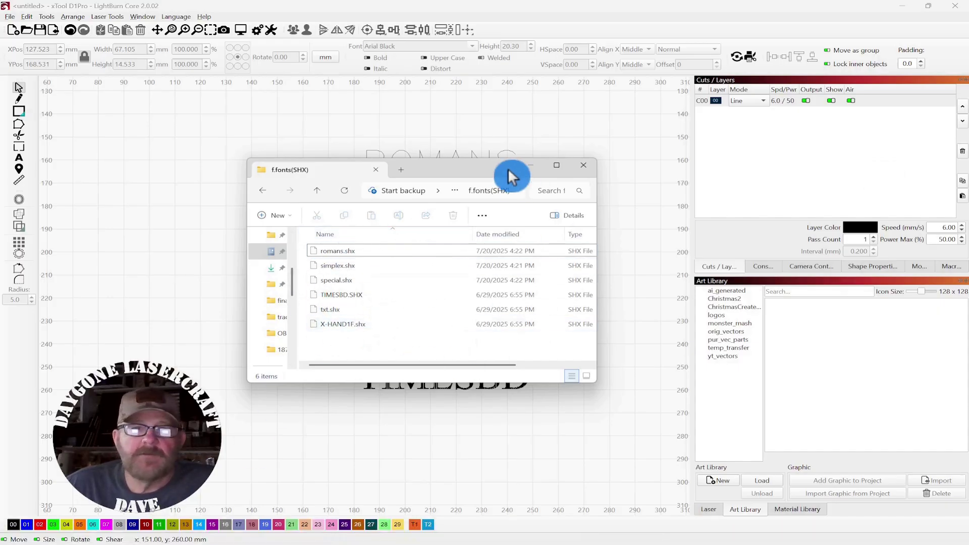
pyautogui.click(529, 166)
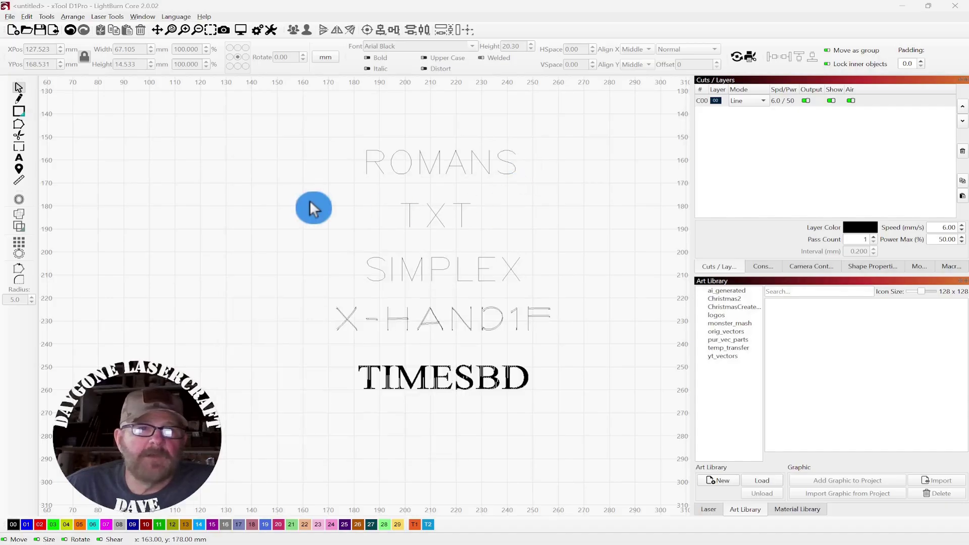
# Set the SHX font path in Settings to the f.fonts(SHX) folder
pyautogui.click(257, 28)
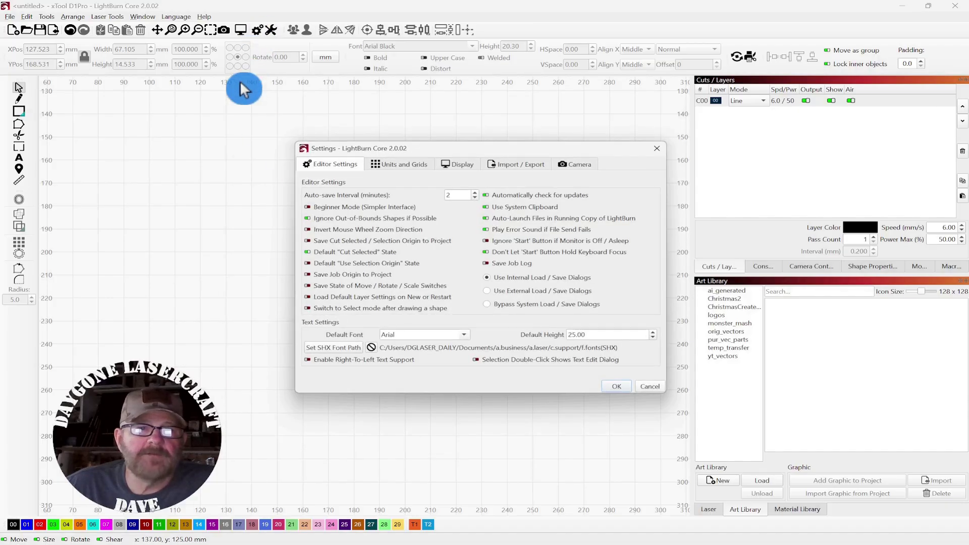
pyautogui.click(334, 347)
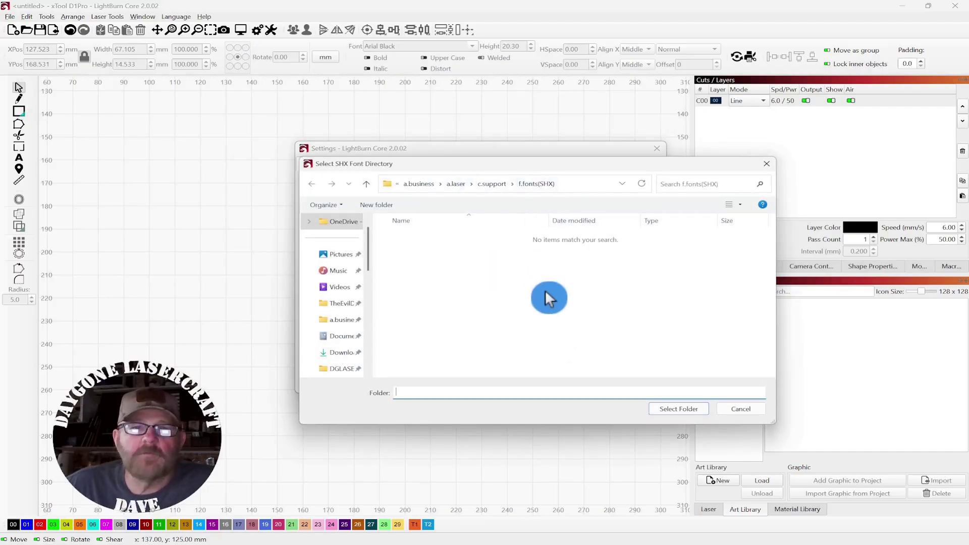
pyautogui.click(668, 410)
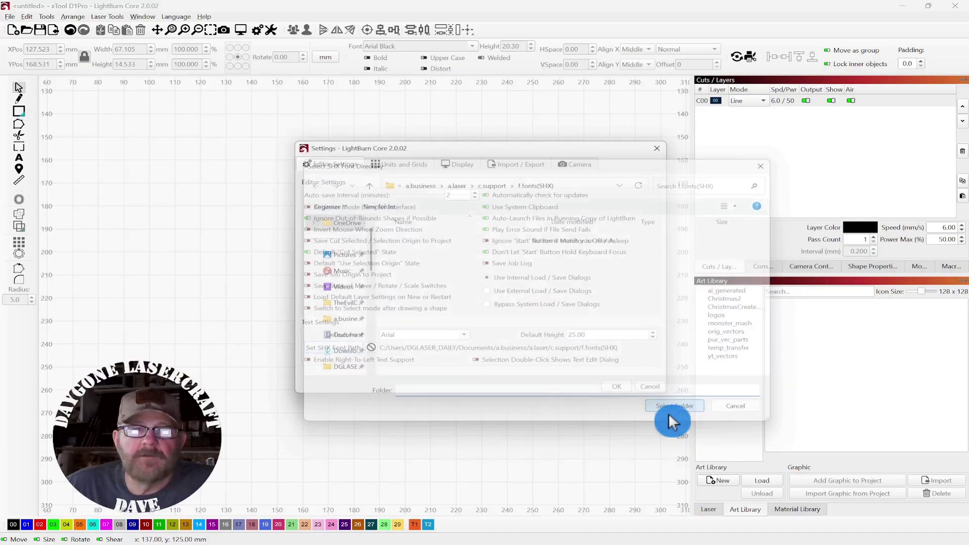
pyautogui.click(617, 388)
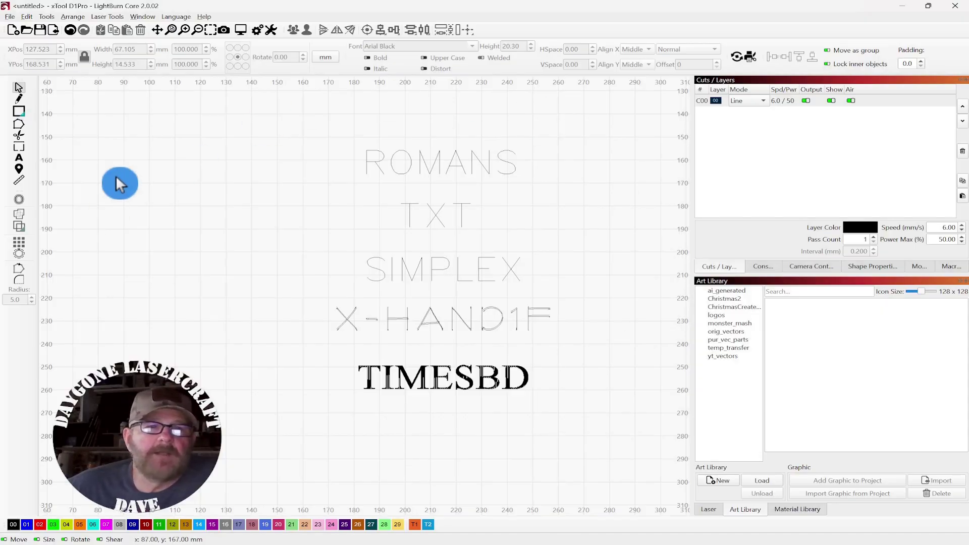
pyautogui.click(20, 158)
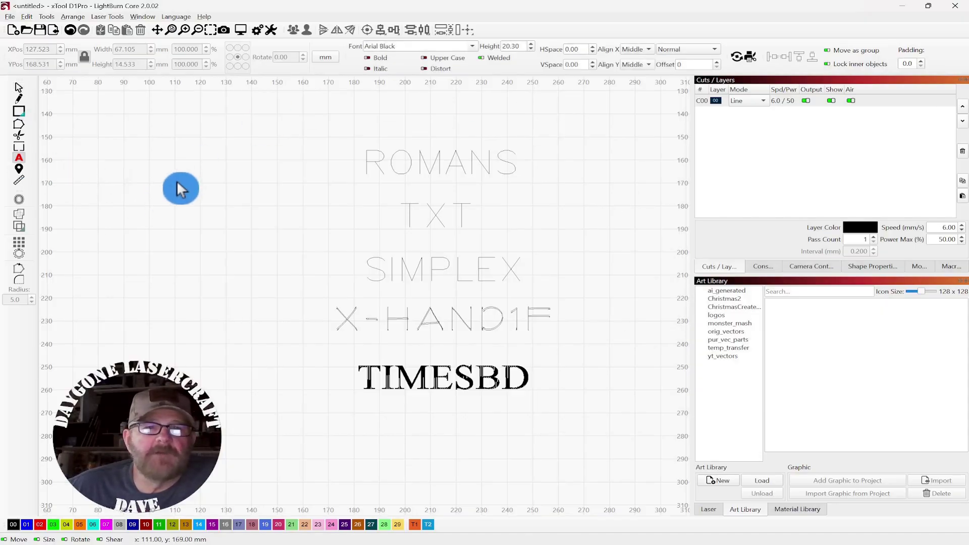
pyautogui.click(474, 46)
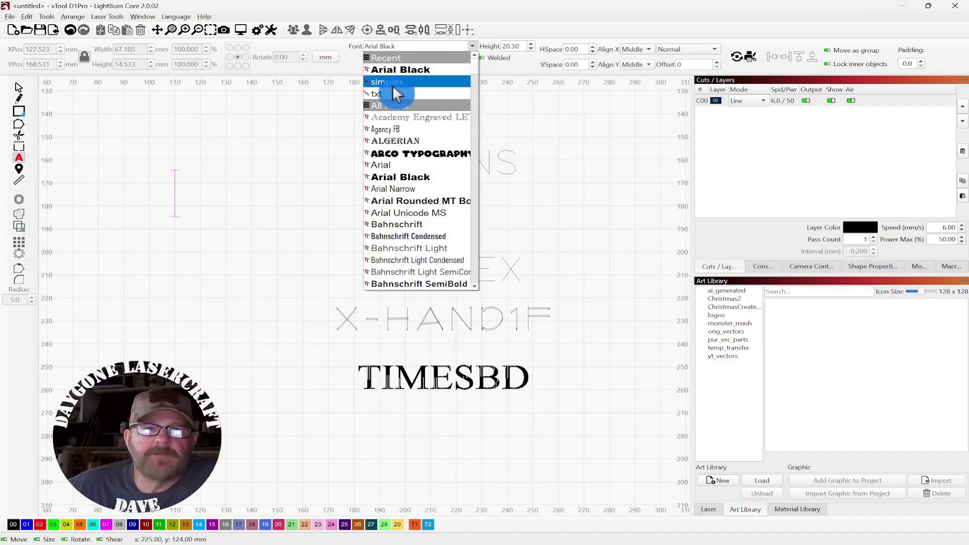
pyautogui.scroll(-7, 388, 111)
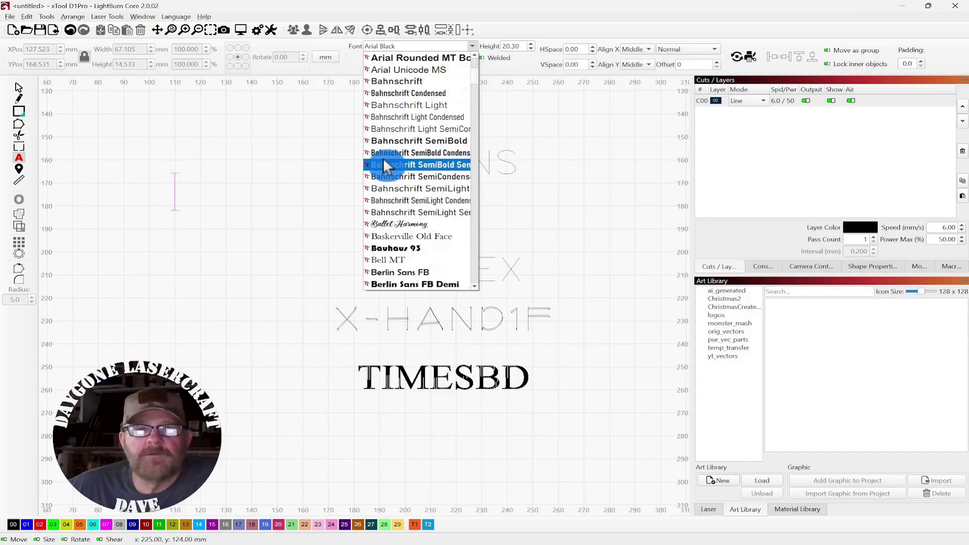
pyautogui.scroll(-2, 382, 164)
pyautogui.scroll(7, 383, 164)
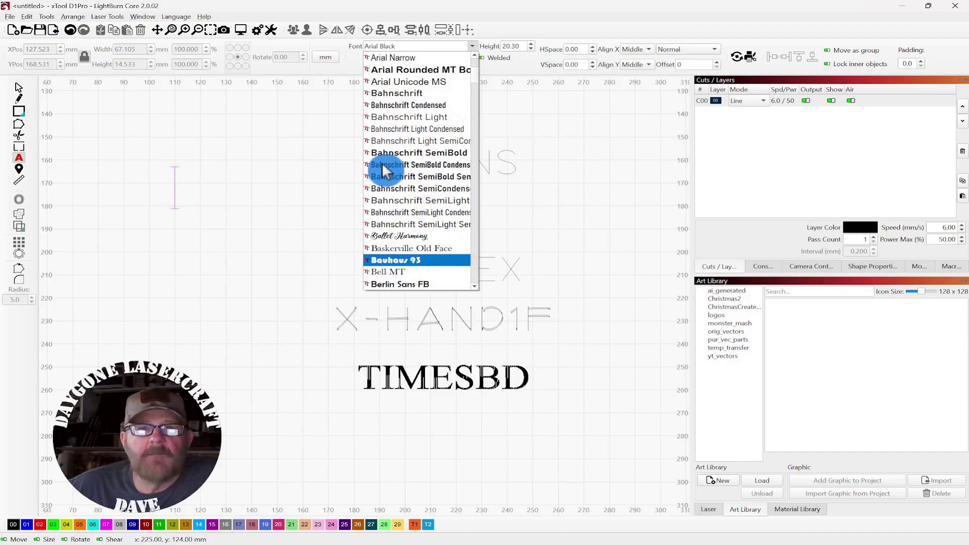
pyautogui.scroll(2, 383, 161)
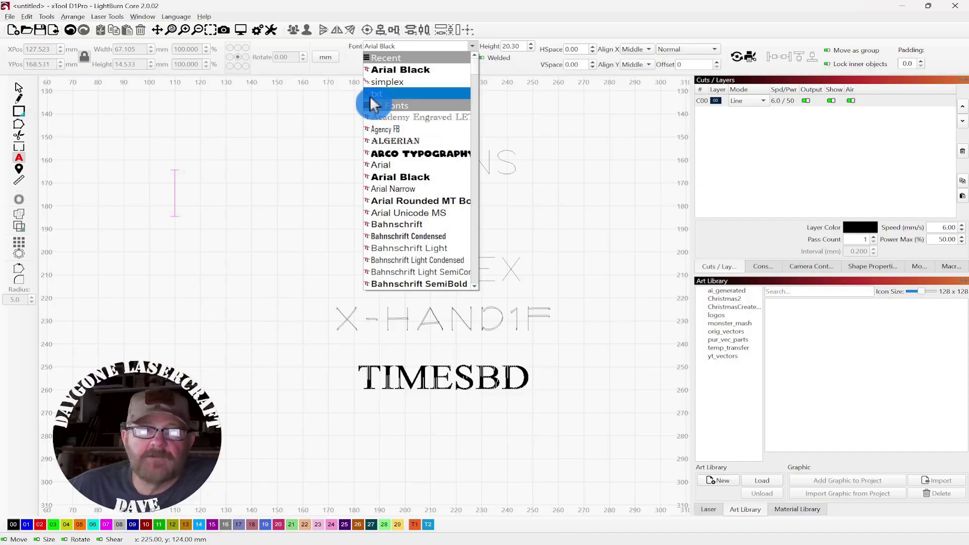
pyautogui.scroll(-4, 372, 184)
pyautogui.scroll(-10, 373, 192)
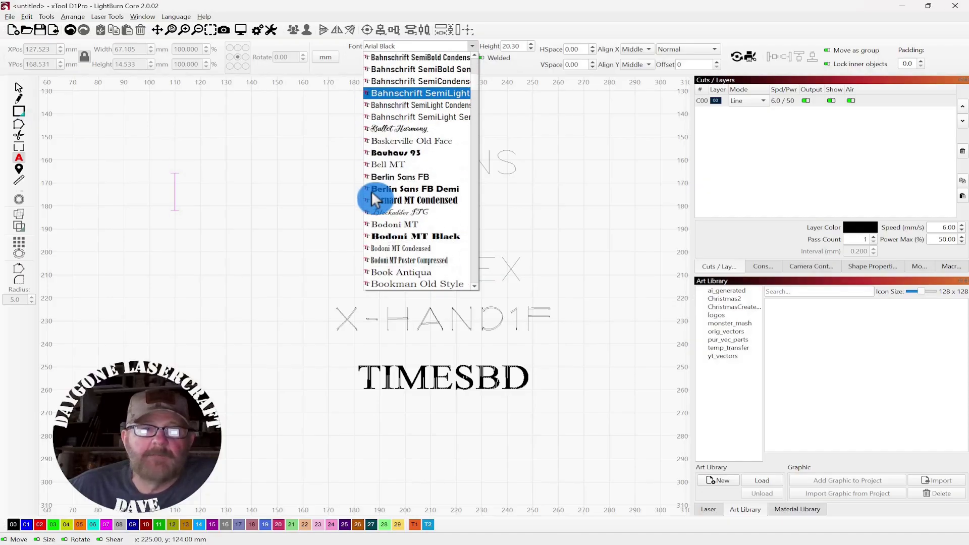
pyautogui.scroll(-5, 381, 202)
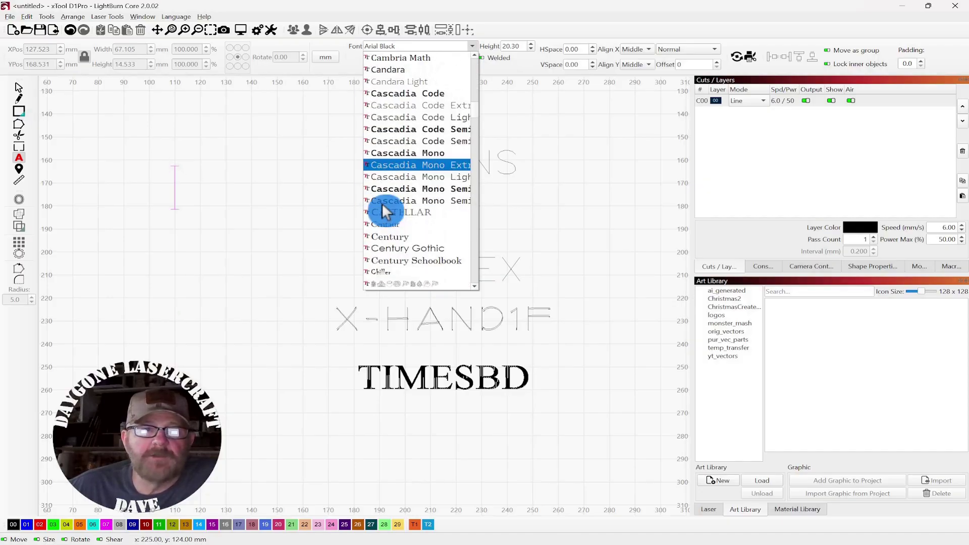
pyautogui.click(584, 141)
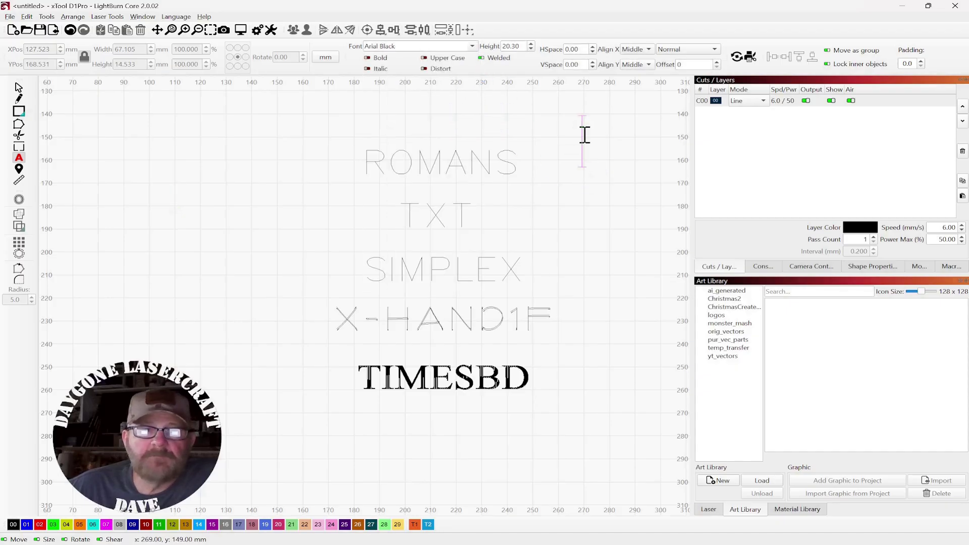
pyautogui.click(20, 91)
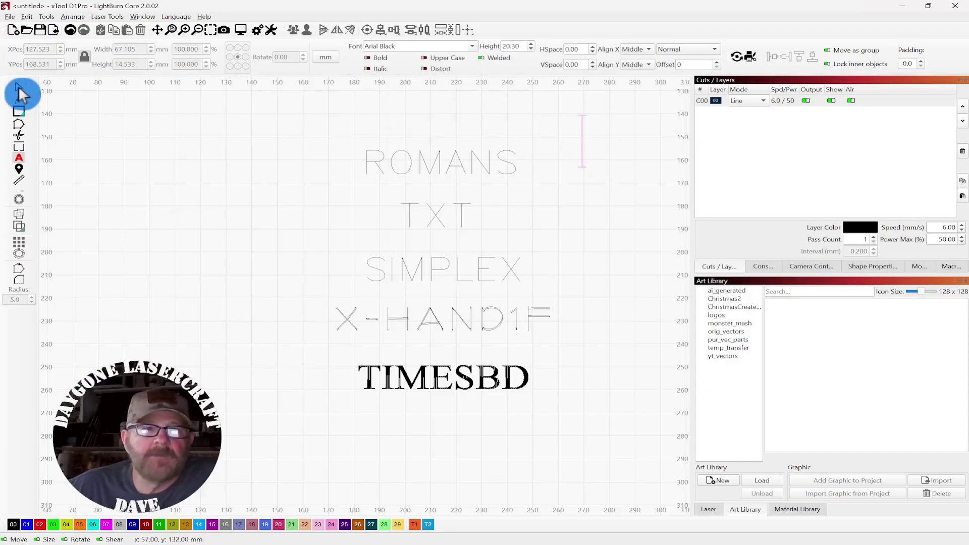
pyautogui.moveTo(424, 187); pyautogui.dragTo(428, 178)
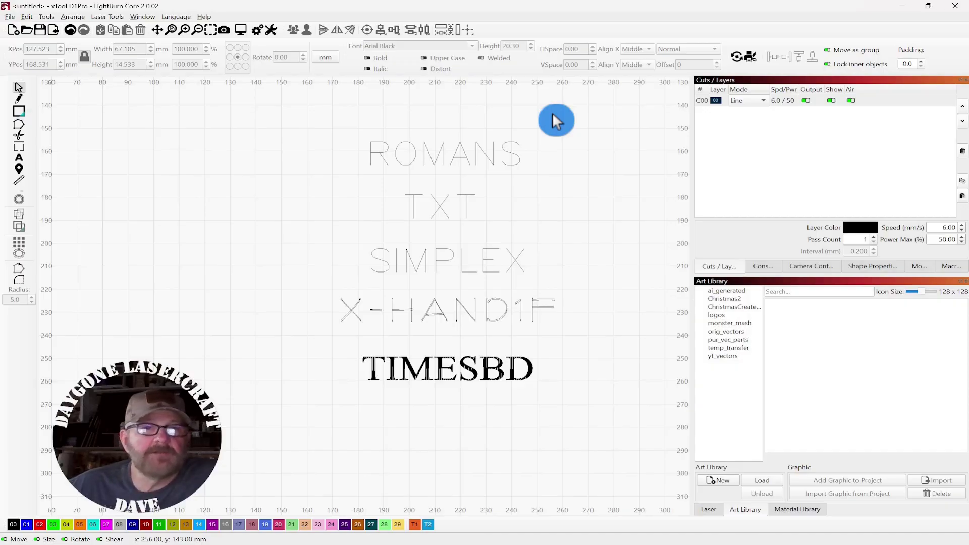
pyautogui.moveTo(564, 220); pyautogui.dragTo(532, 235)
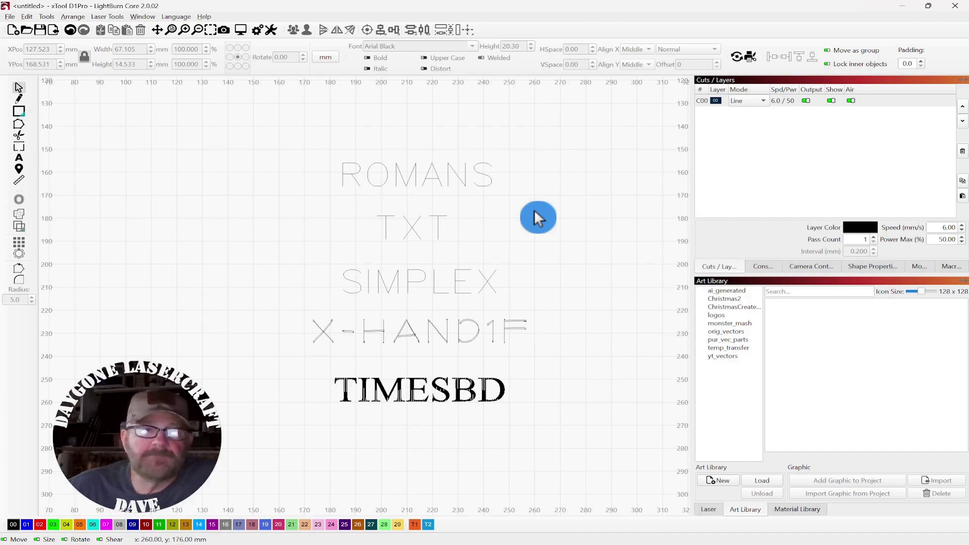
pyautogui.scroll(2, 564, 272)
pyautogui.scroll(-3, 544, 368)
pyautogui.scroll(2, 571, 223)
pyautogui.scroll(2, 462, 221)
pyautogui.moveTo(394, 221)
pyautogui.mouseDown()
pyautogui.moveTo(427, 203)
pyautogui.moveTo(401, 207)
pyautogui.mouseUp()
pyautogui.scroll(4, 383, 222)
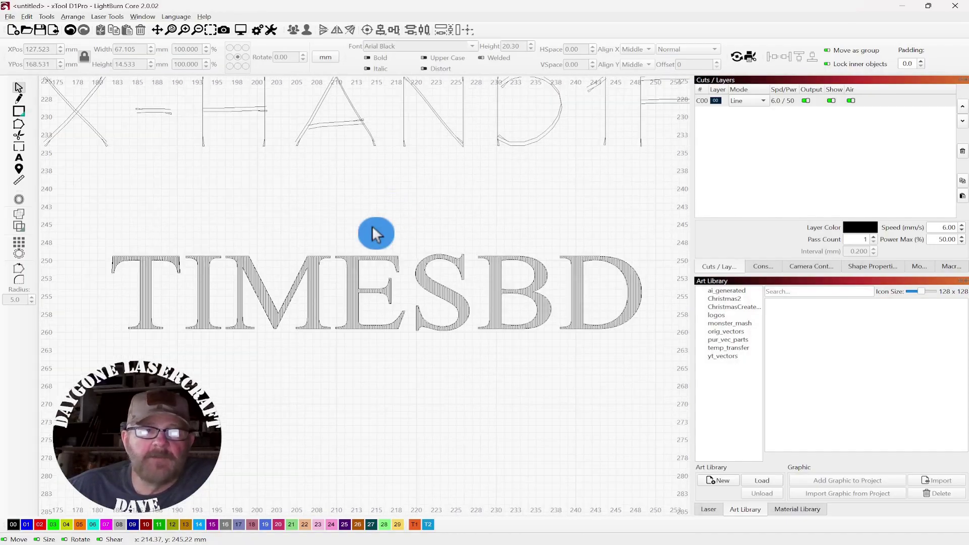
pyautogui.moveTo(402, 244); pyautogui.dragTo(445, 100)
pyautogui.scroll(2, 444, 189)
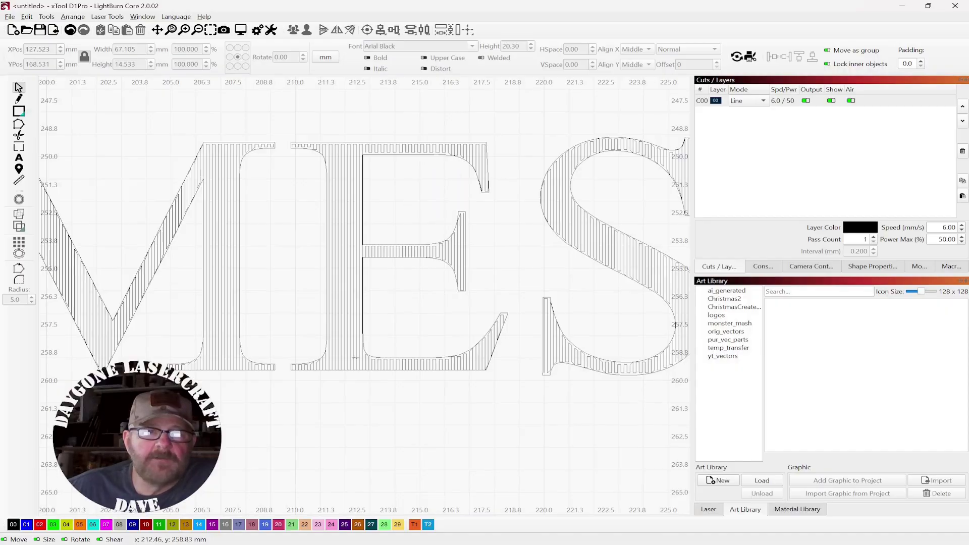
pyautogui.click(448, 280)
pyautogui.scroll(-5, 492, 224)
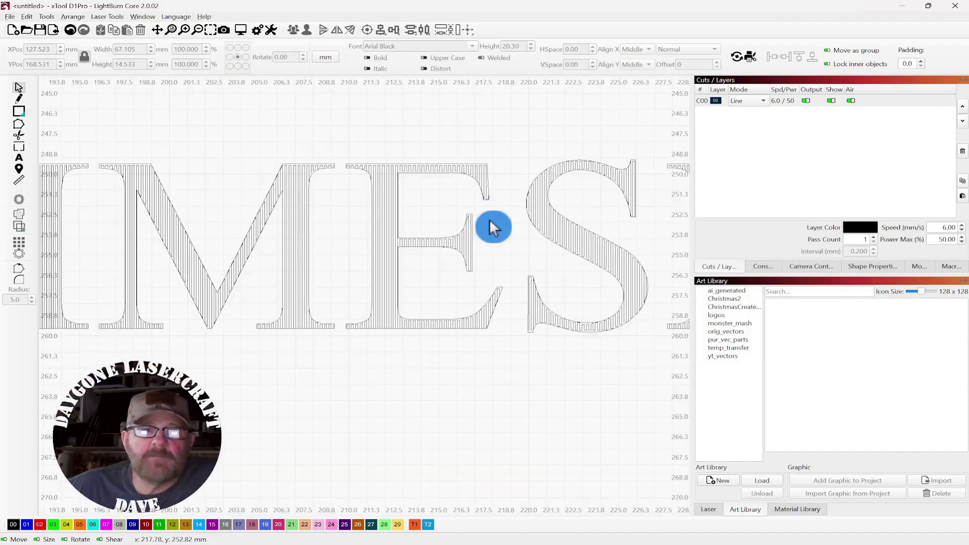
pyautogui.scroll(-3, 511, 162)
pyautogui.moveTo(617, 154); pyautogui.dragTo(568, 287)
pyautogui.scroll(-2, 521, 244)
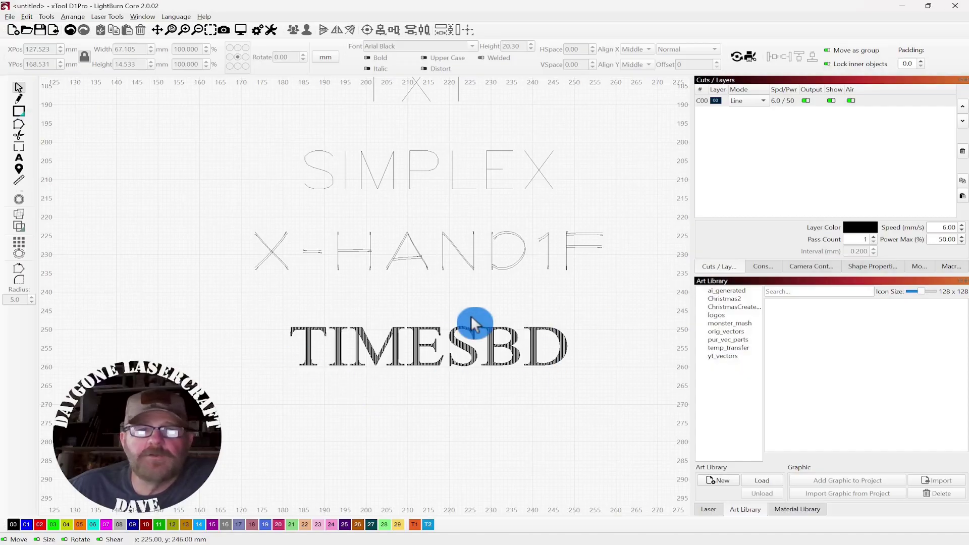
pyautogui.scroll(-2, 470, 314)
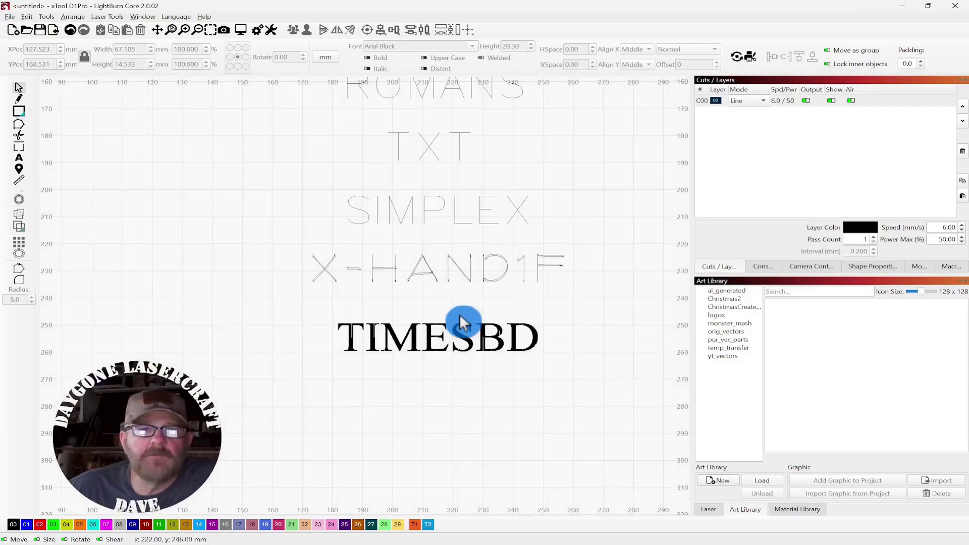
pyautogui.moveTo(555, 168); pyautogui.dragTo(571, 245)
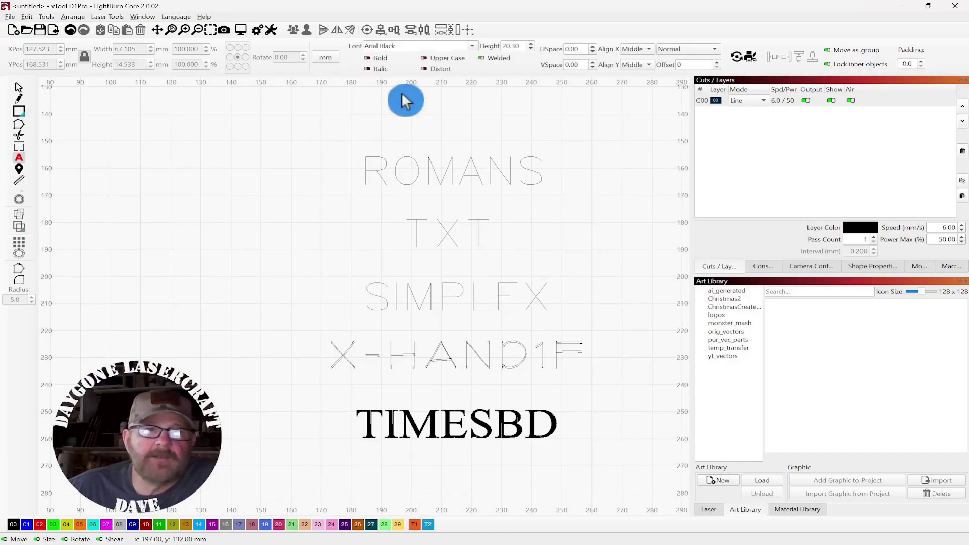
# Add the text 'ariel' to the left of ROMANS and select it
pyautogui.click(149, 176)
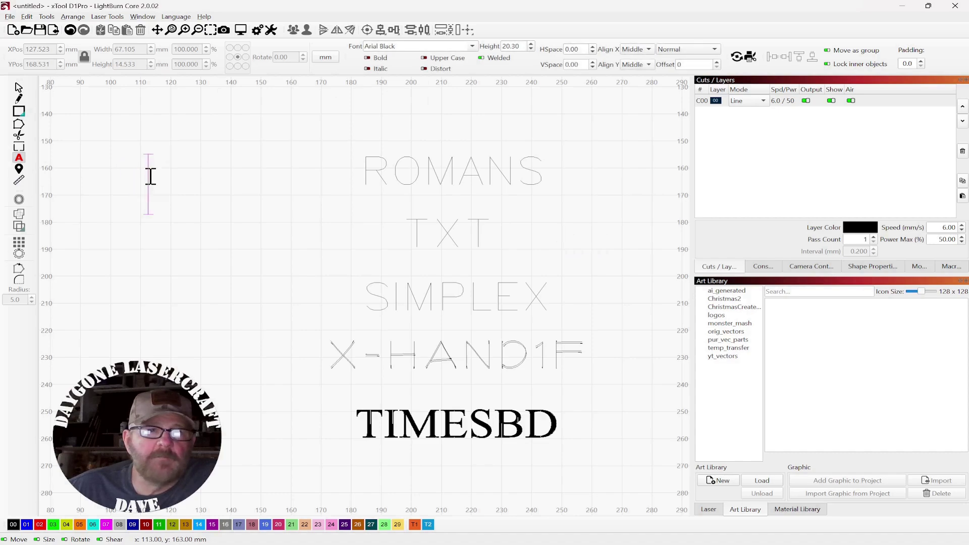
pyautogui.write('ariel')
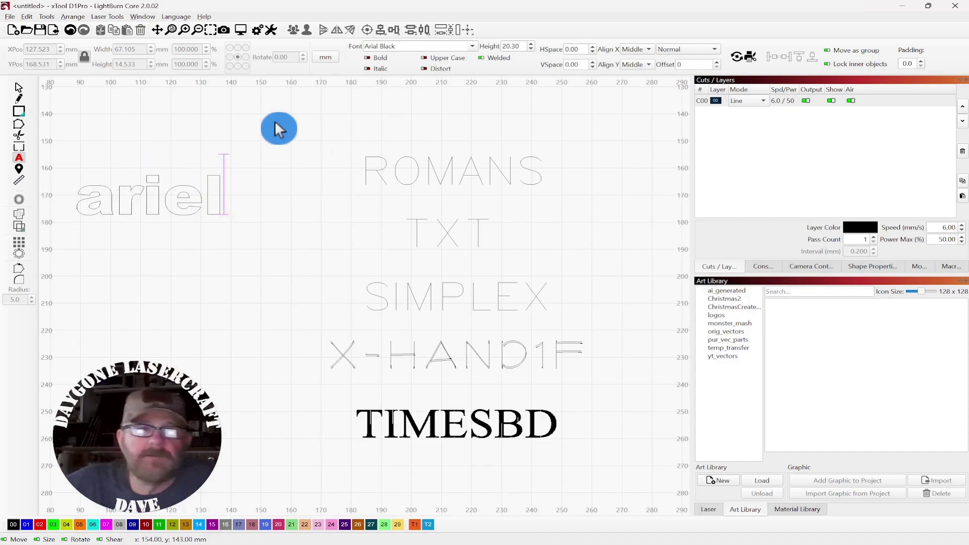
pyautogui.click(19, 93)
# Put 'ariel' on red Fill layer C02 and move it beside ROMANS
pyautogui.click(41, 524)
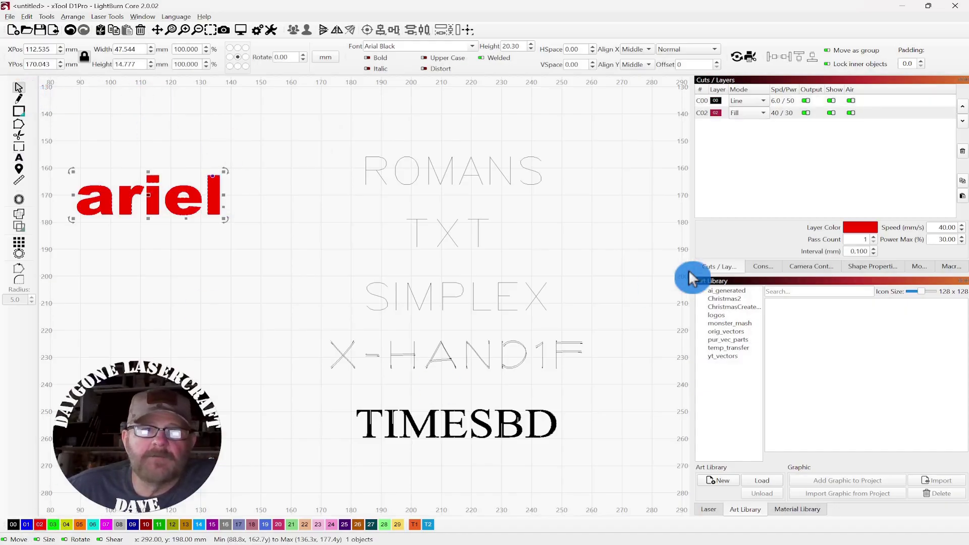
pyautogui.moveTo(149, 196); pyautogui.dragTo(230, 181)
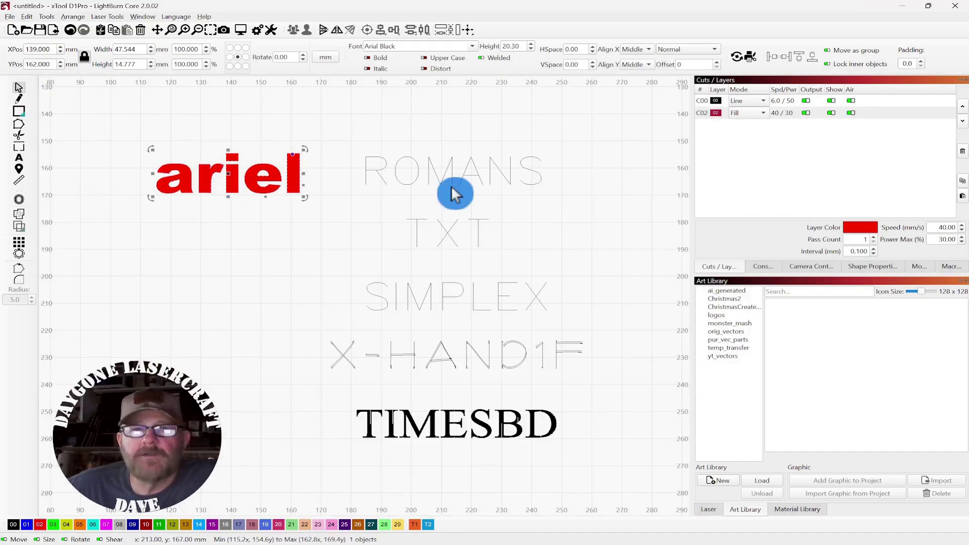
pyautogui.click(238, 261)
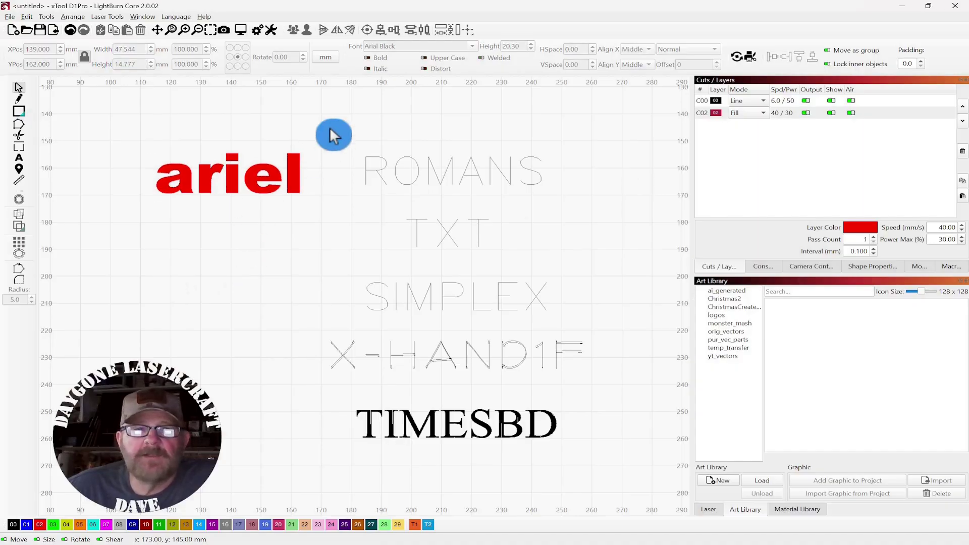